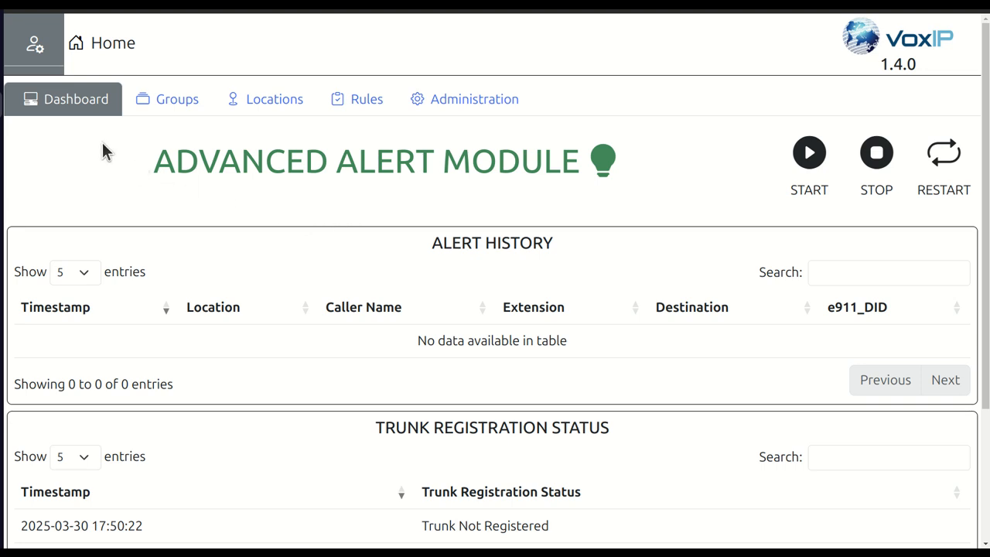
- Examine the Alert History and Trunk Registration Status tables on the dashboard
{"action": "left_click_drag", "start_coordinate": [431, 253], "coordinate": [561, 245]}
{"action": "scroll", "coordinate": [480, 294], "scroll_direction": "down", "scroll_amount": 1}
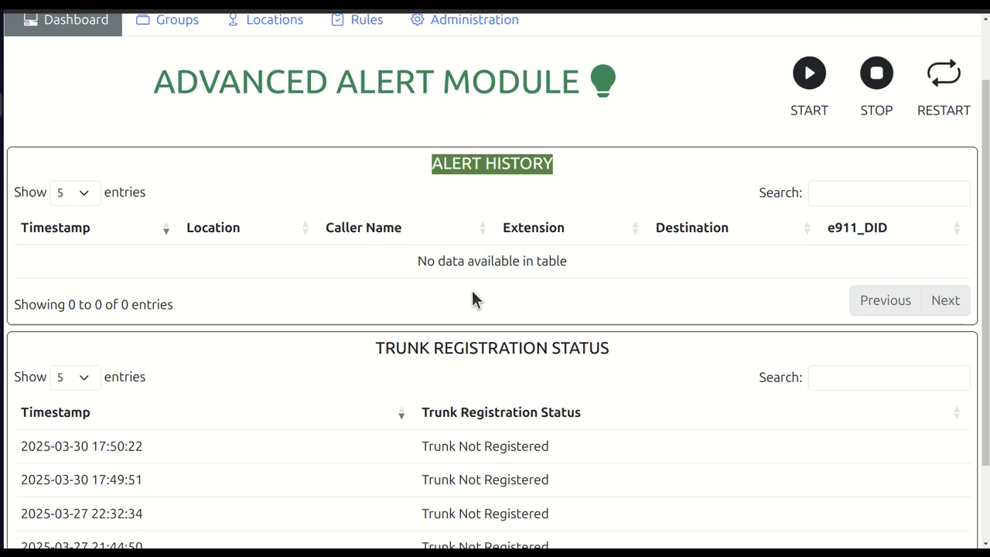
{"action": "left_click_drag", "start_coordinate": [371, 352], "coordinate": [638, 357]}
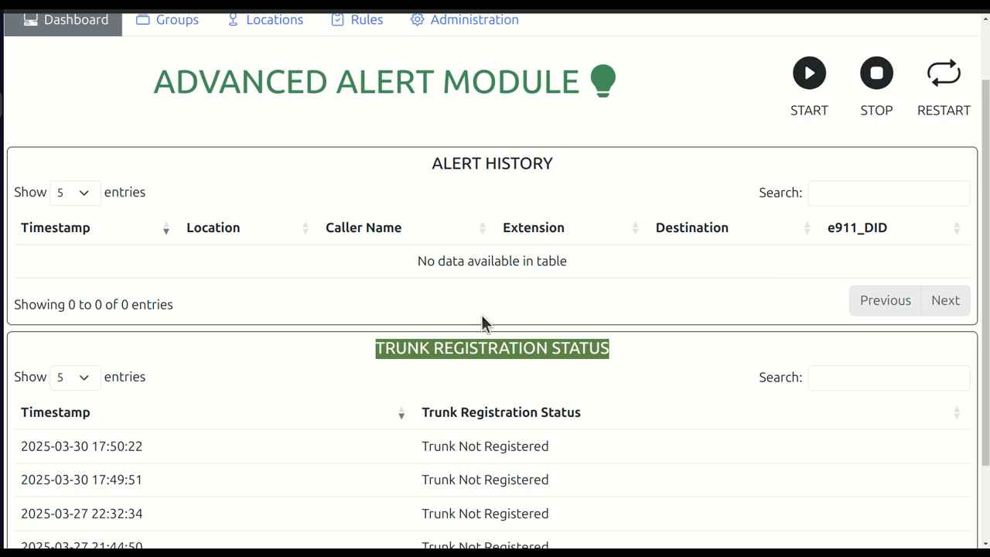
{"action": "left_click", "coordinate": [347, 359]}
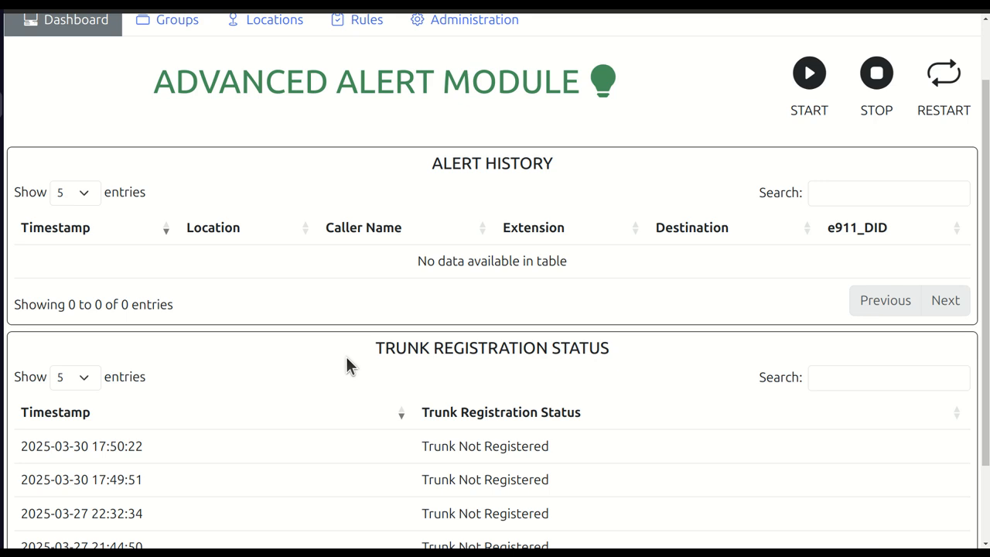
{"action": "scroll", "coordinate": [346, 365], "scroll_direction": "up", "scroll_amount": 2}
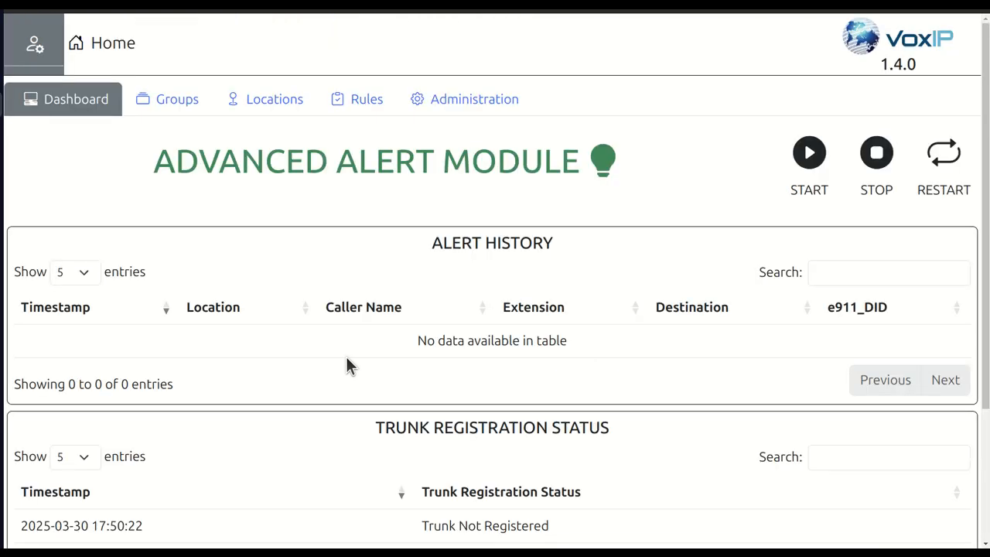
{"action": "scroll", "coordinate": [346, 359], "scroll_direction": "down", "scroll_amount": 4}
{"action": "scroll", "coordinate": [346, 359], "scroll_direction": "up", "scroll_amount": 4}
- Start a new group and name it "high school"
{"action": "left_click", "coordinate": [164, 98]}
{"action": "left_click", "coordinate": [850, 155]}
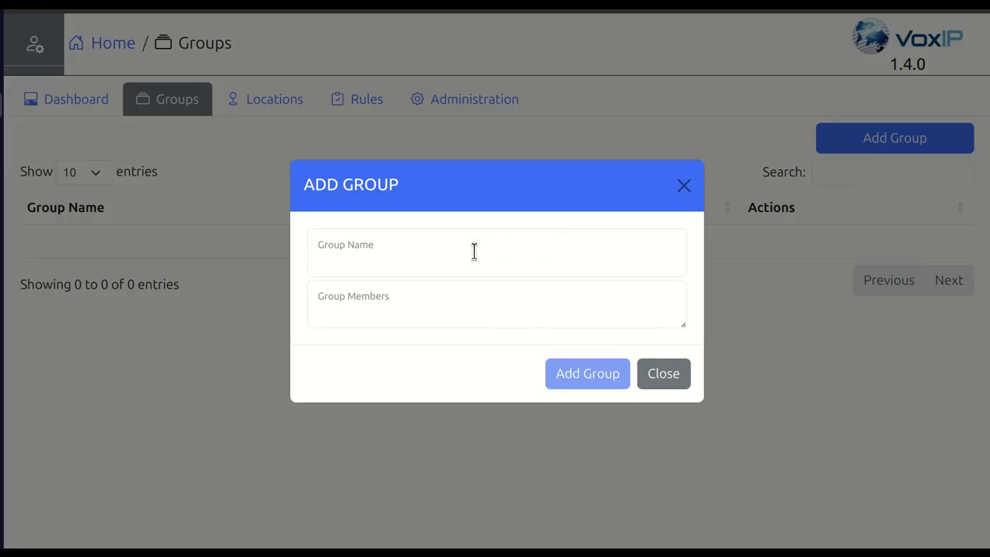
{"action": "left_click", "coordinate": [407, 256]}
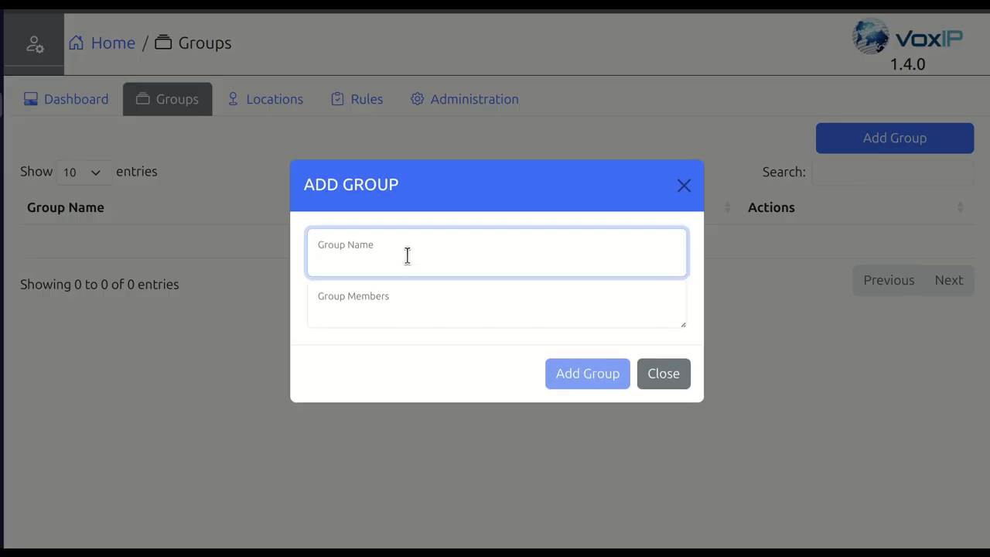
{"action": "type", "text": "high"}
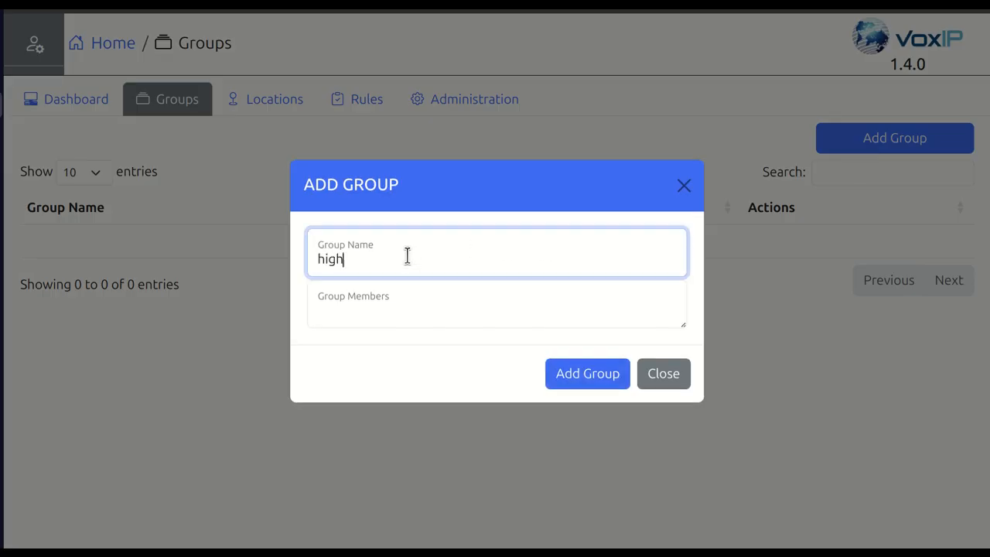
{"action": "type", "text": " school"}
- Enter two comma-separated phone numbers as the group's members and add the group
{"action": "left_click", "coordinate": [404, 301]}
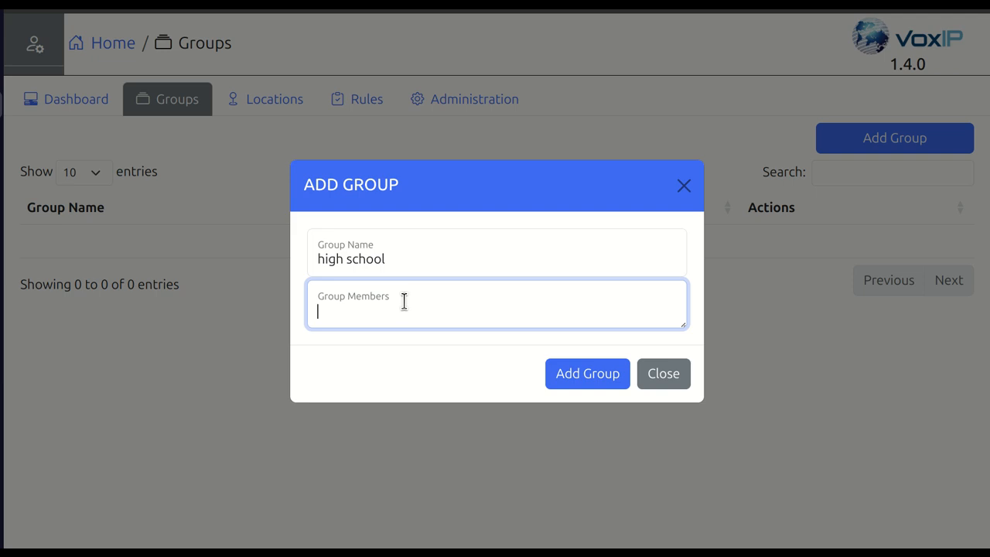
{"action": "type", "text": "2145551212,21455512"}
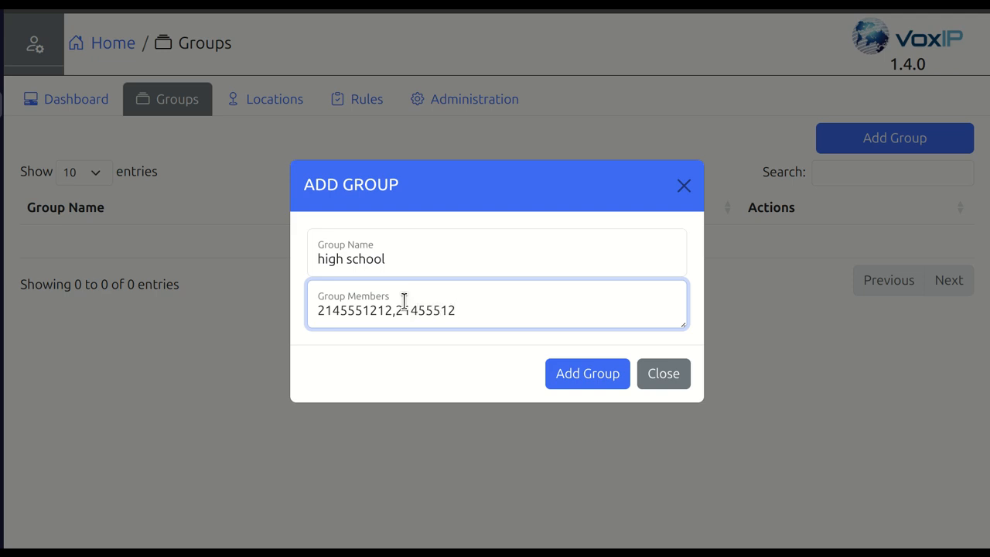
{"action": "key", "text": "BackSpace"}
{"action": "type", "text": "3"}
{"action": "type", "text": "13"}
{"action": "left_click", "coordinate": [590, 386]}
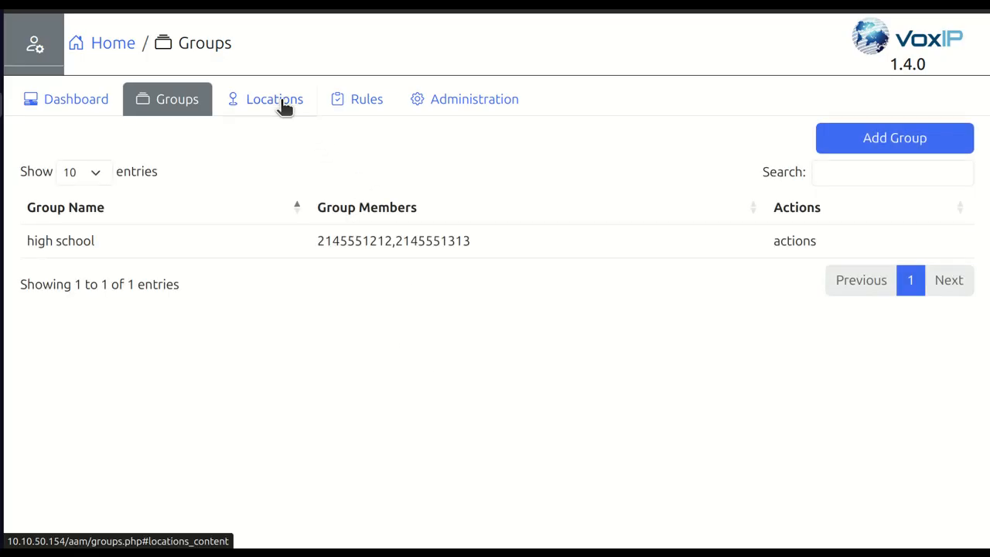
- Start a new location and name it "high school"
{"action": "left_click", "coordinate": [284, 107]}
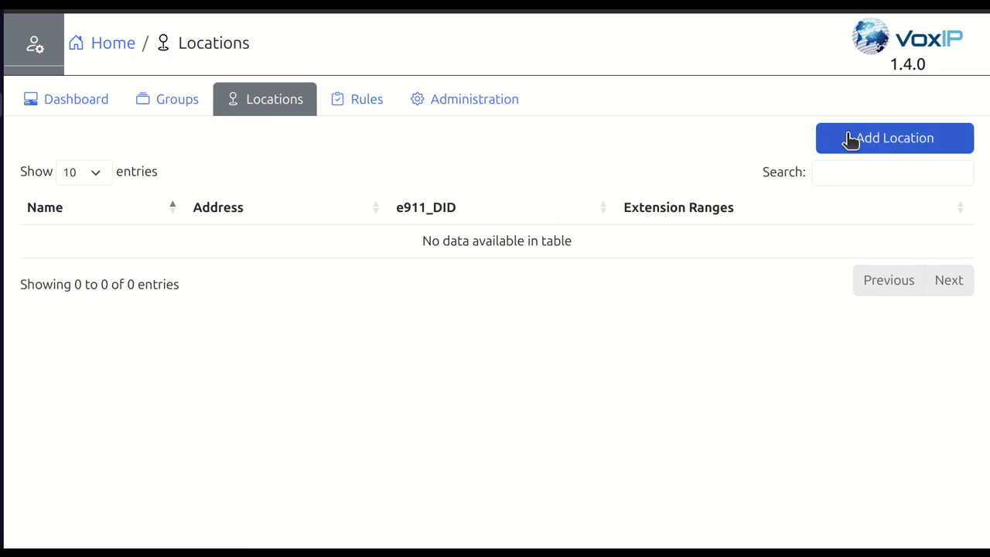
{"action": "left_click", "coordinate": [846, 138]}
{"action": "left_click", "coordinate": [498, 207]}
{"action": "type", "text": "high "}
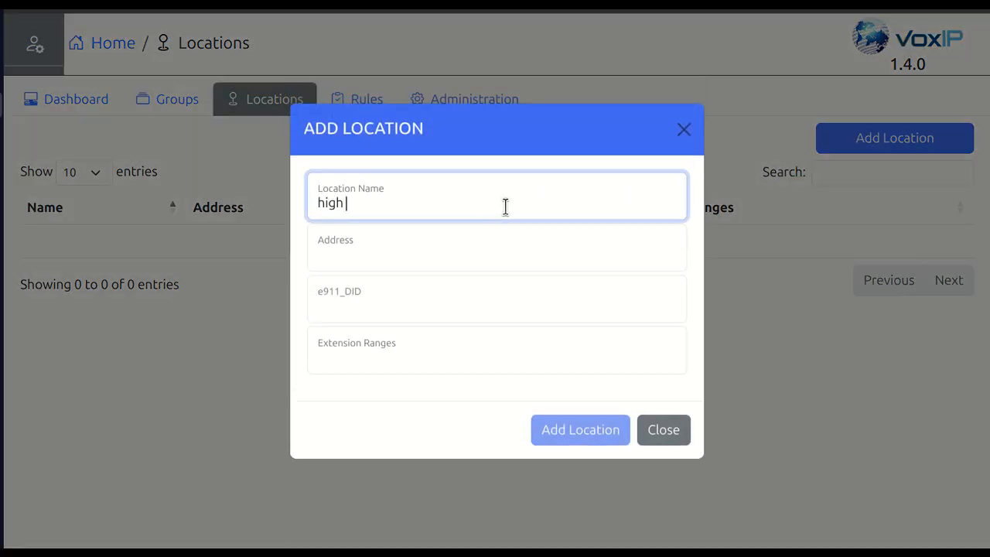
{"action": "type", "text": "school"}
- Enter the street address, city and state in the new location's address
{"action": "left_click", "coordinate": [383, 255]}
{"action": "type", "text": "123 main street"}
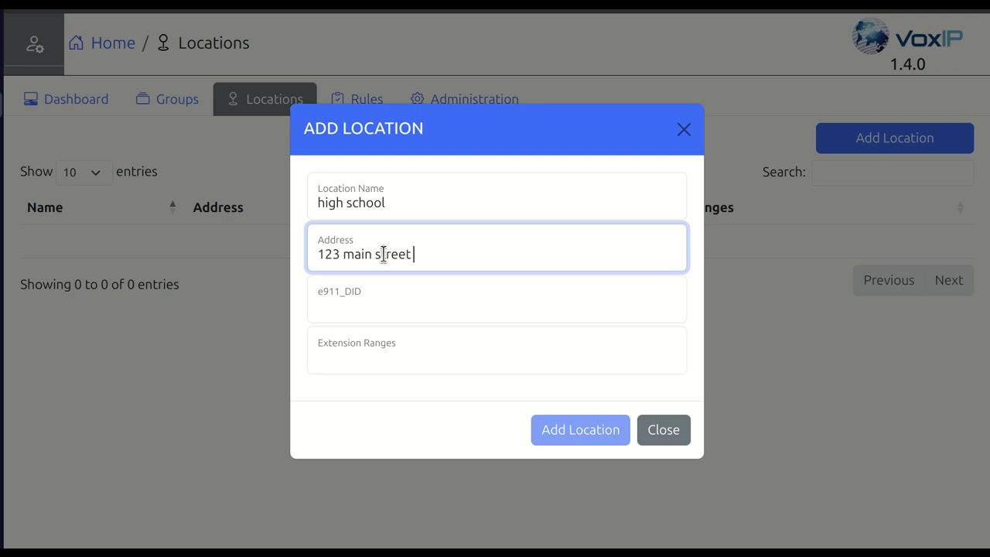
{"action": "type", "text": " dallas, texas"}
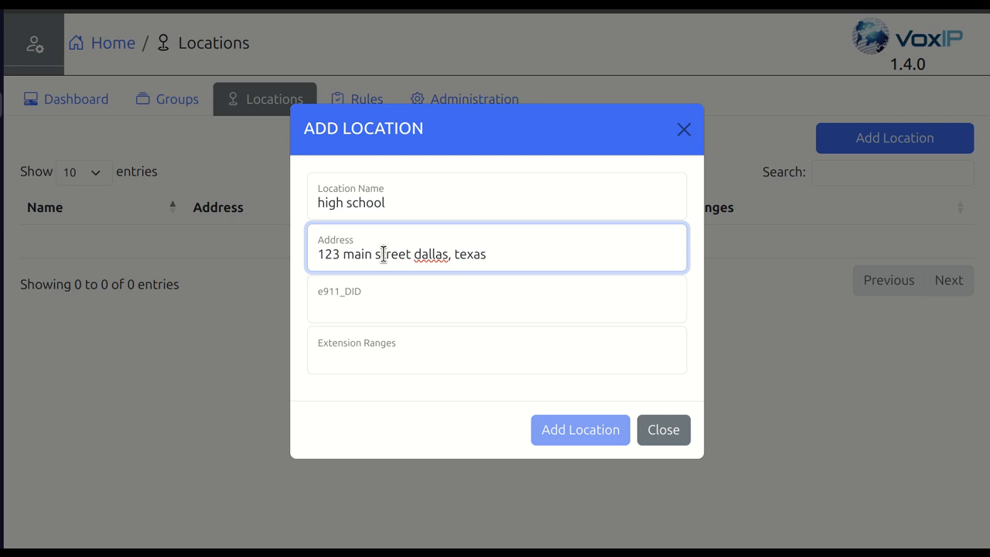
- Enter the location's e911_DID phone number and extension range 100:199, and add the location
{"action": "left_click", "coordinate": [379, 314]}
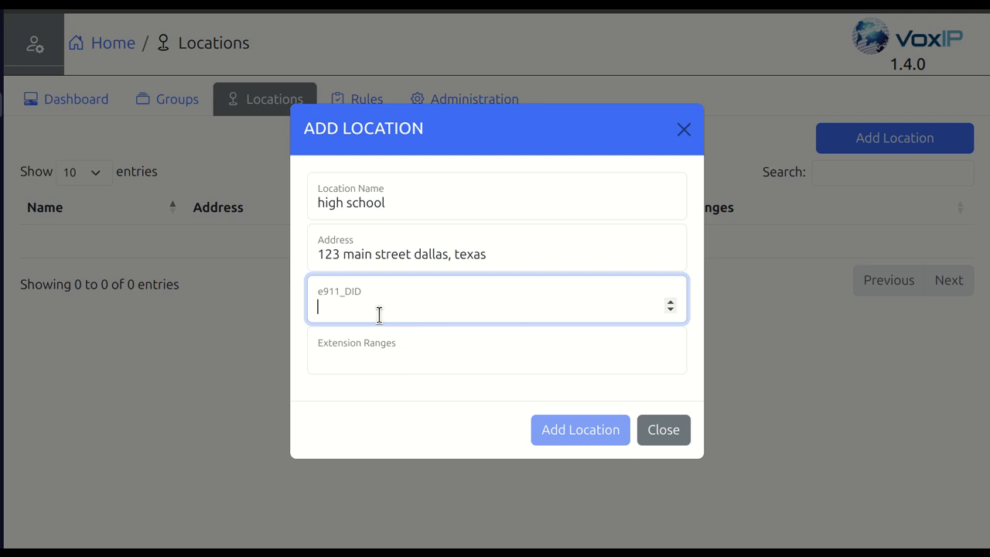
{"action": "type", "text": "2145551414"}
{"action": "left_click", "coordinate": [407, 358]}
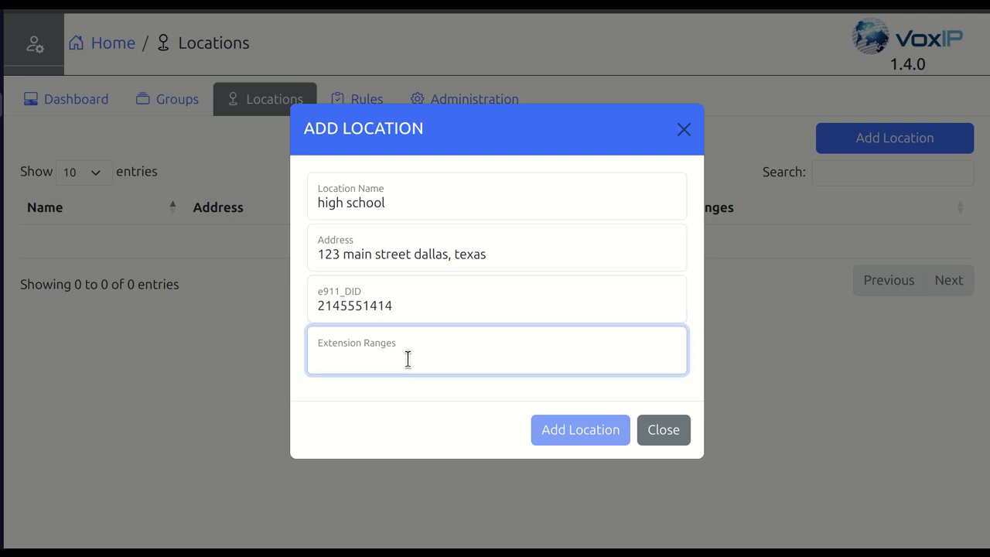
{"action": "type", "text": "100"}
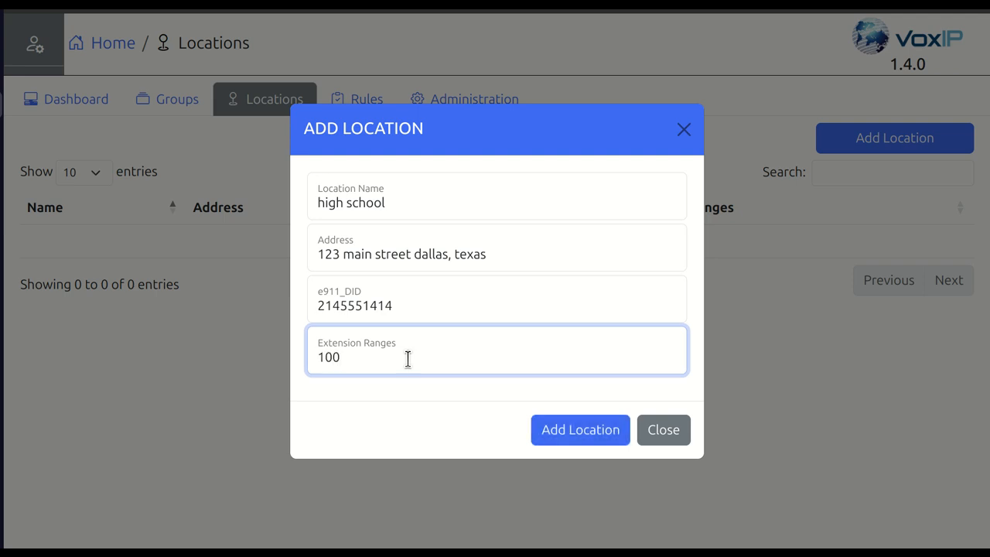
{"action": "type", "text": ":199"}
{"action": "left_click", "coordinate": [570, 434]}
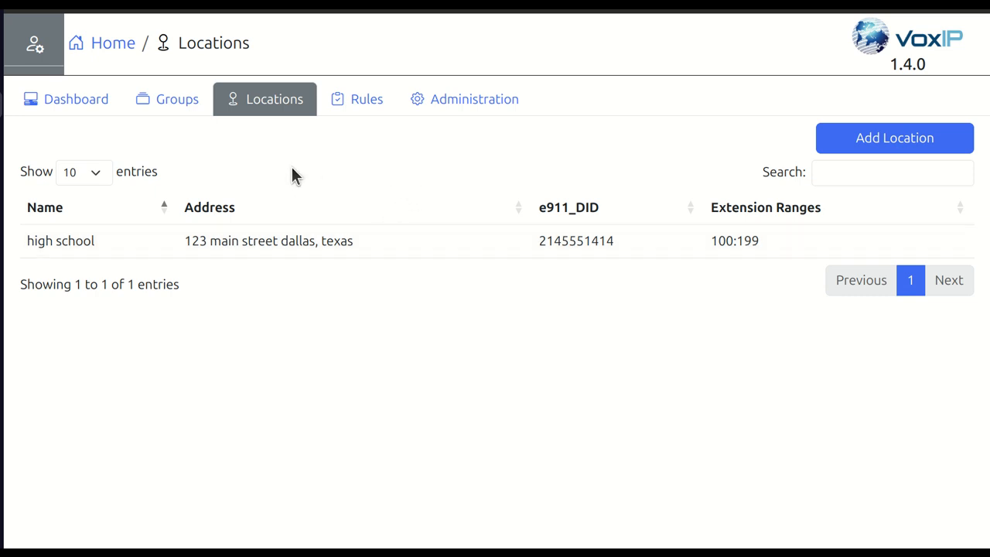
- Add a rule for extension range 100:199 with DST number 911 and the high school group as SMS target
{"action": "left_click", "coordinate": [364, 111]}
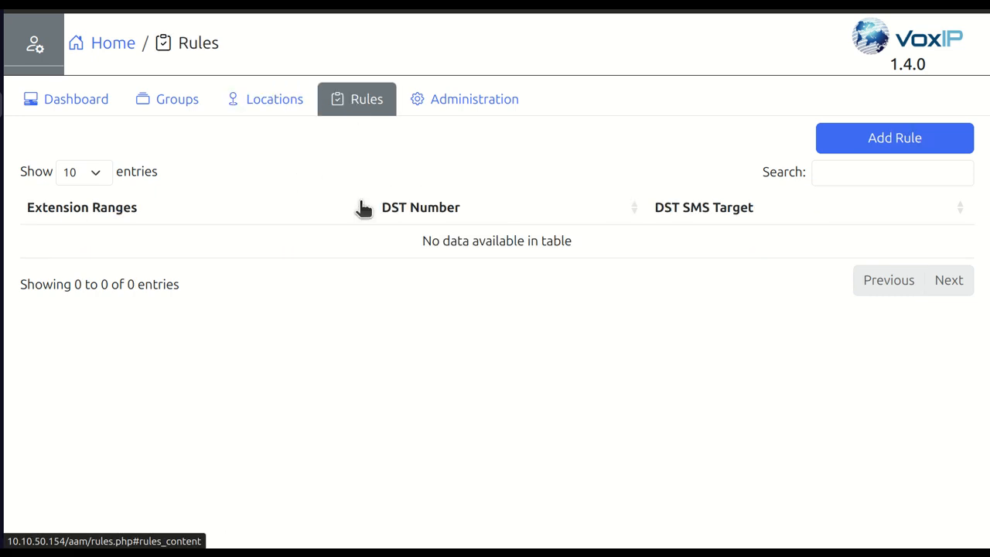
{"action": "left_click", "coordinate": [874, 144]}
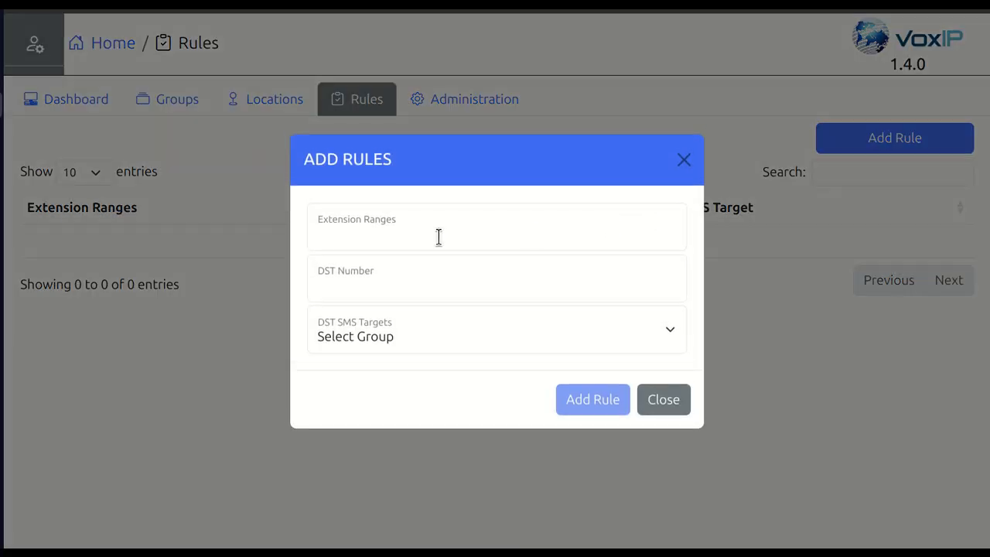
{"action": "left_click", "coordinate": [423, 225]}
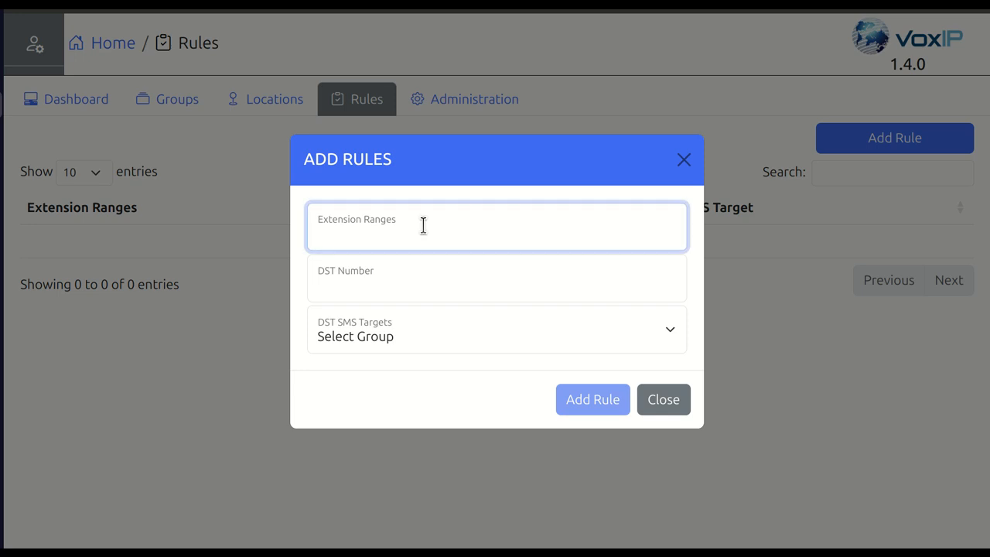
{"action": "type", "text": "100:199"}
{"action": "left_click", "coordinate": [416, 283]}
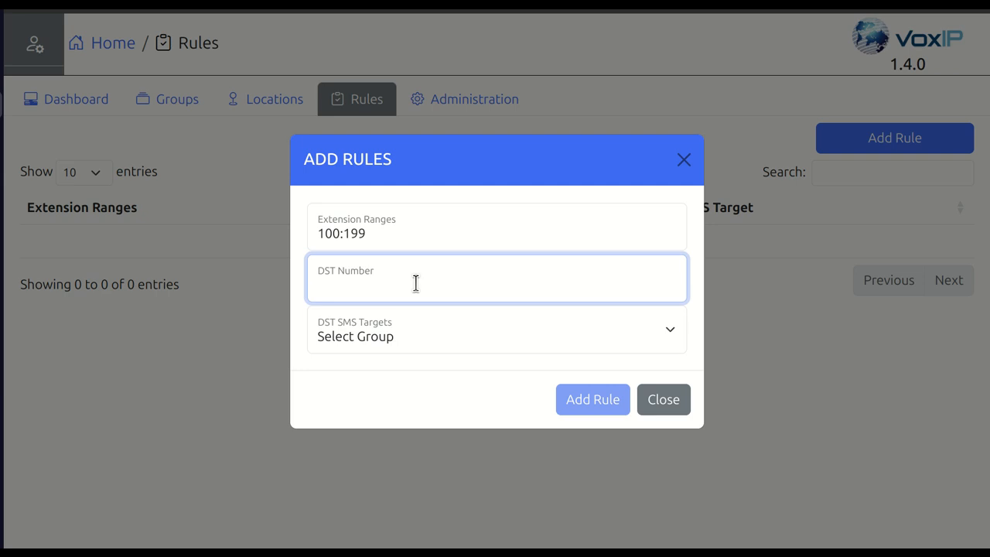
{"action": "type", "text": "911"}
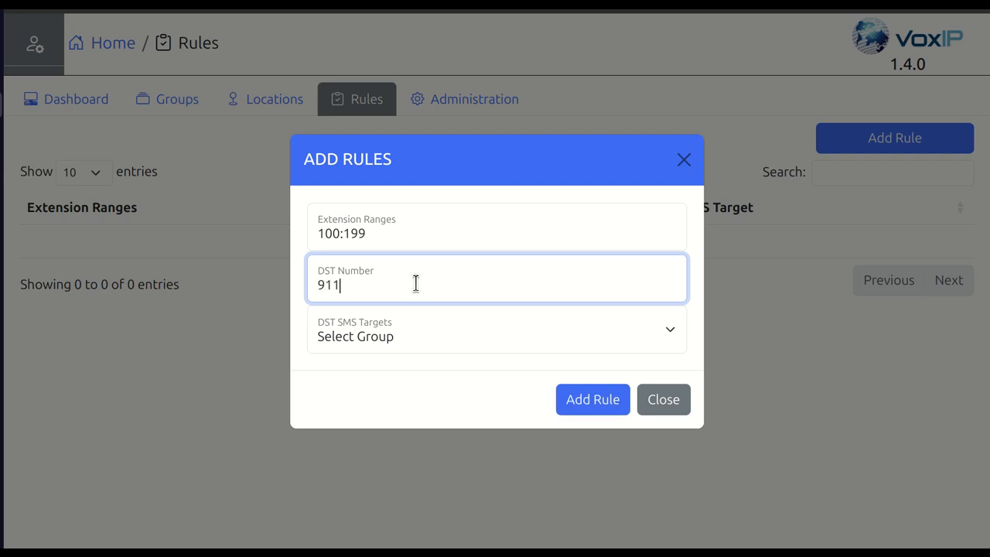
{"action": "left_click", "coordinate": [422, 331]}
{"action": "left_click", "coordinate": [407, 386]}
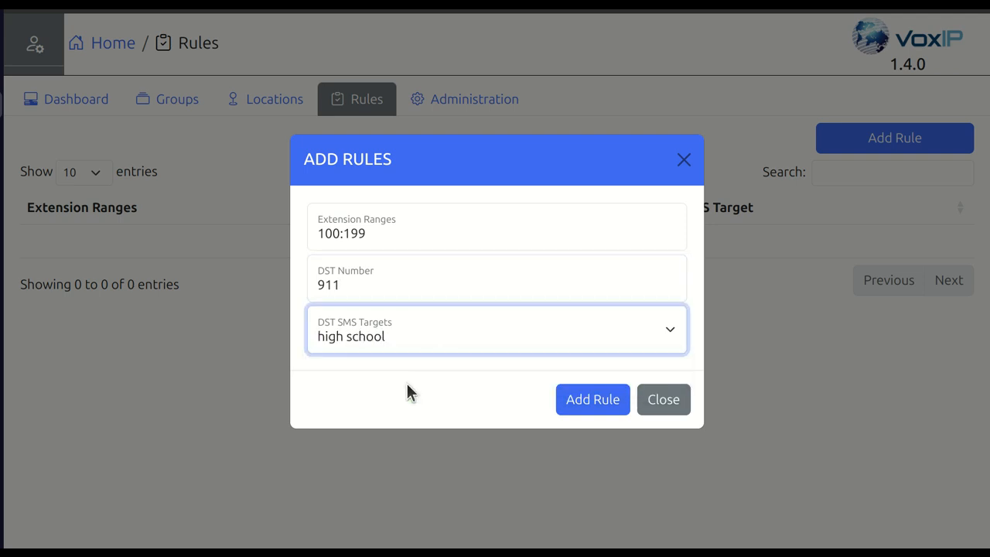
{"action": "left_click", "coordinate": [610, 411]}
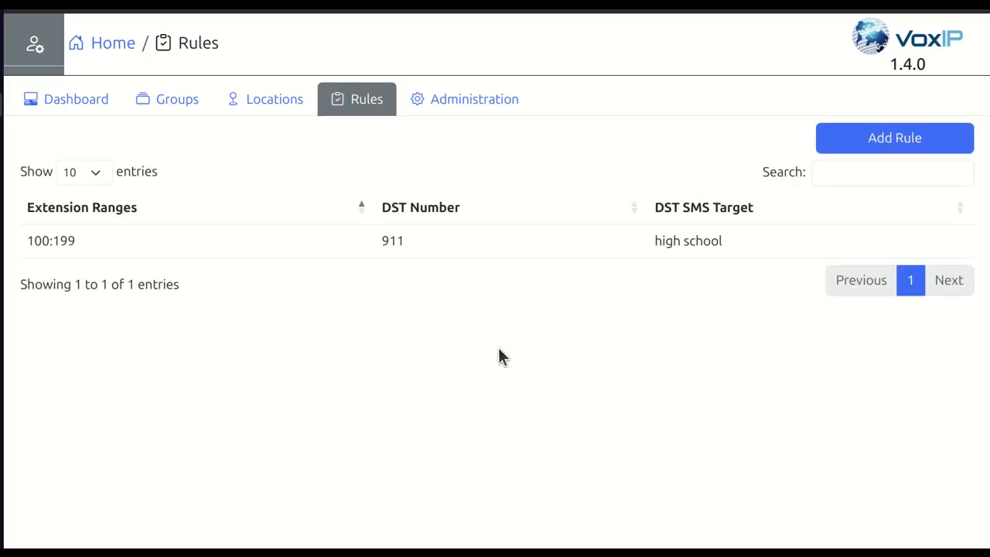
- Add a second rule for extension range 100:199 with DST number 9911 and the high school group as SMS target
{"action": "left_click", "coordinate": [925, 150]}
{"action": "left_click", "coordinate": [457, 235]}
{"action": "type", "text": "100:"}
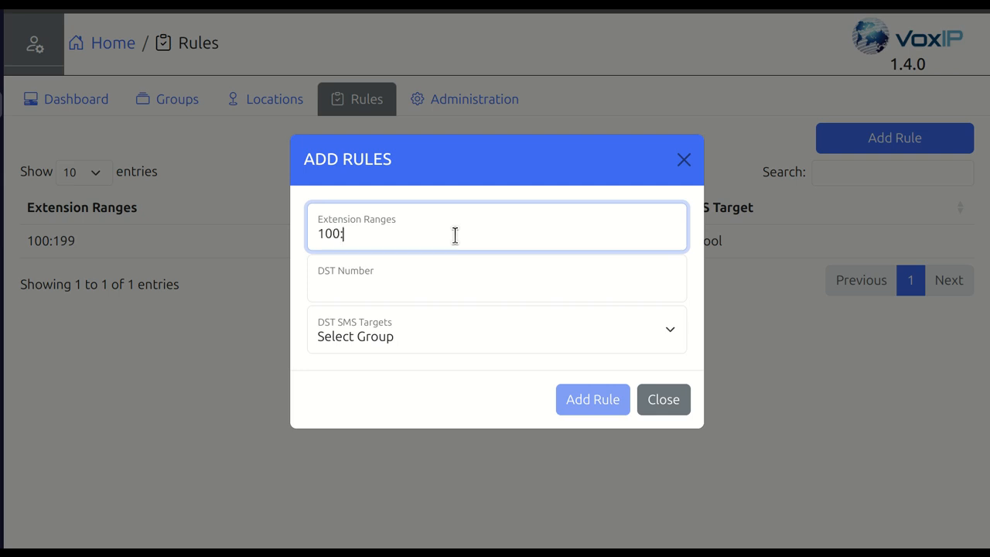
{"action": "type", "text": "199"}
{"action": "left_click", "coordinate": [371, 290]}
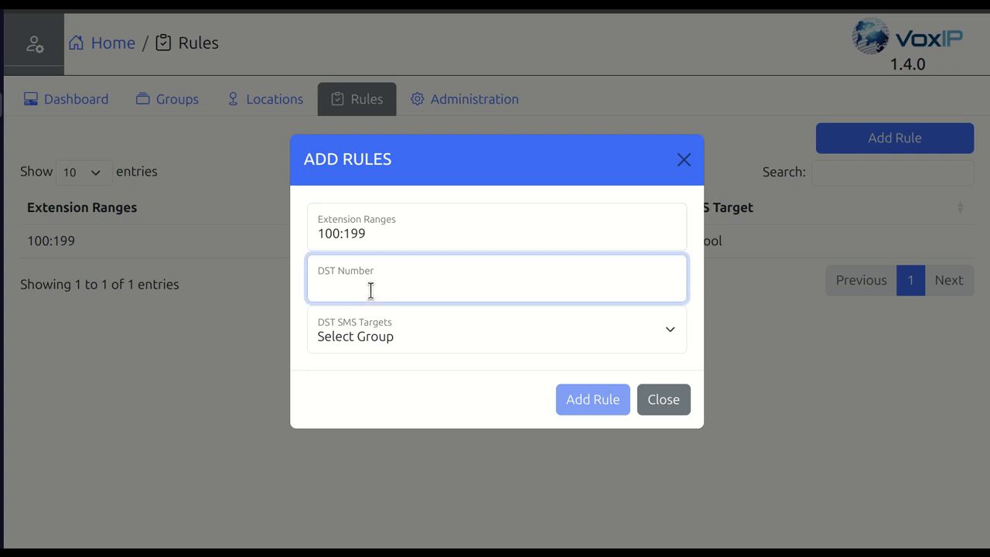
{"action": "type", "text": "9911"}
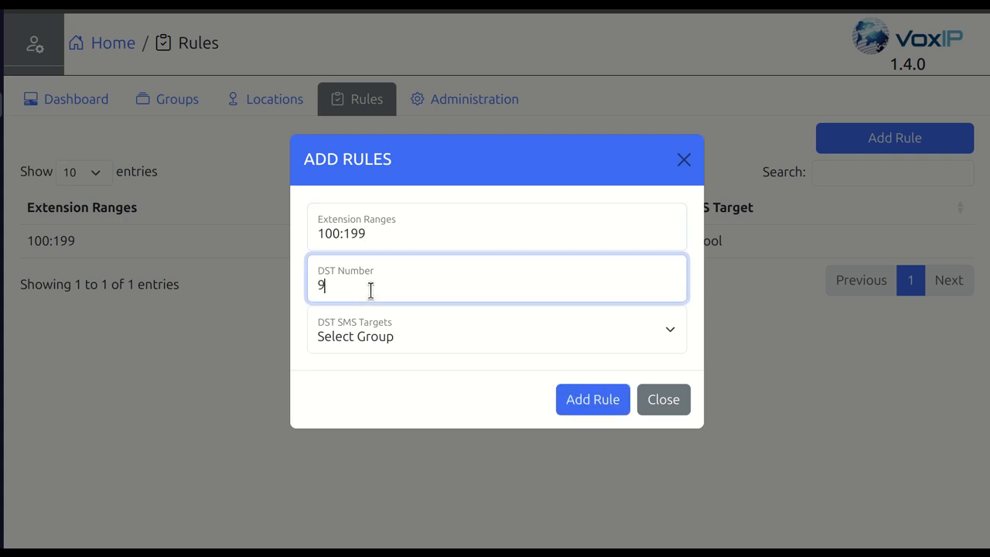
{"action": "left_click", "coordinate": [377, 331]}
{"action": "left_click", "coordinate": [372, 379]}
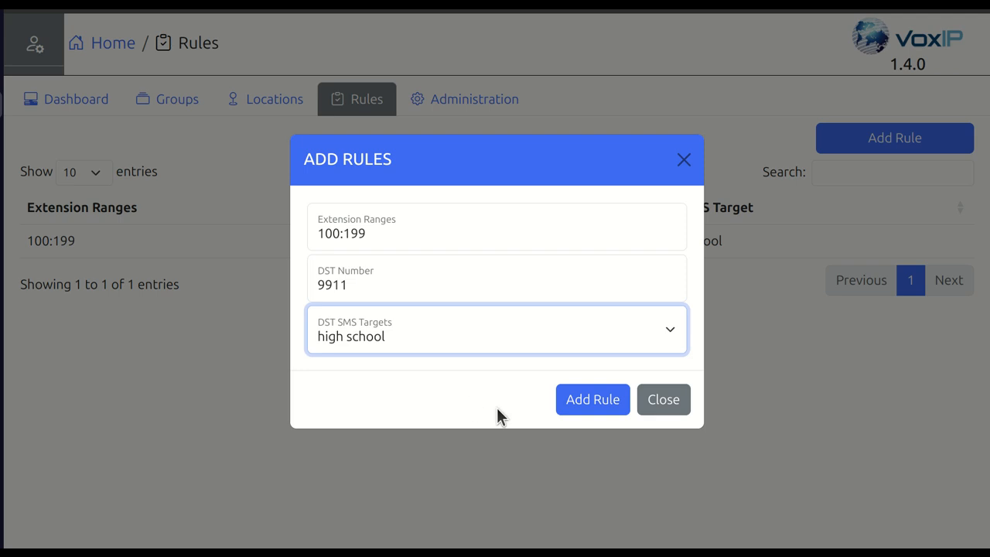
{"action": "left_click", "coordinate": [581, 403]}
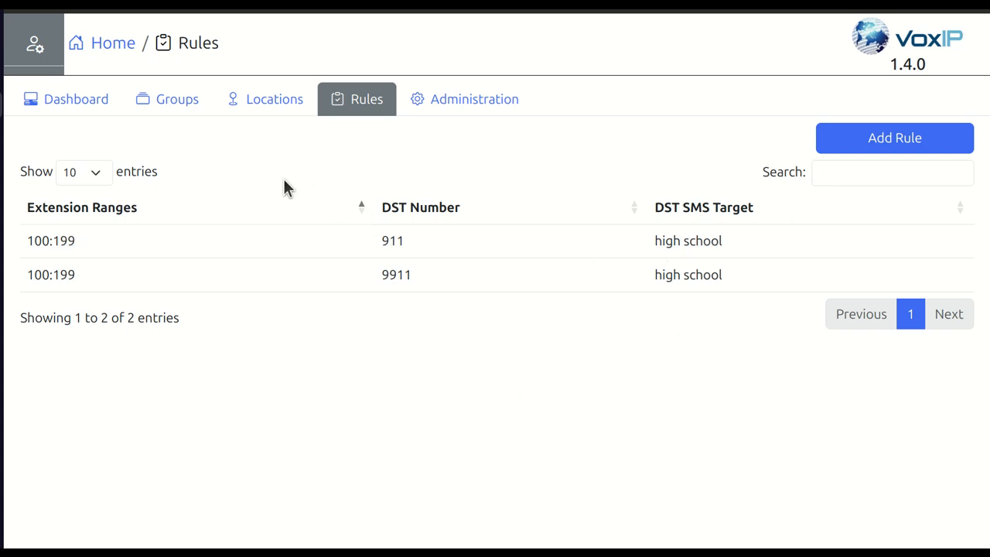
- Review the trunk status recipients and customer name in the administration system settings
{"action": "left_click", "coordinate": [434, 113]}
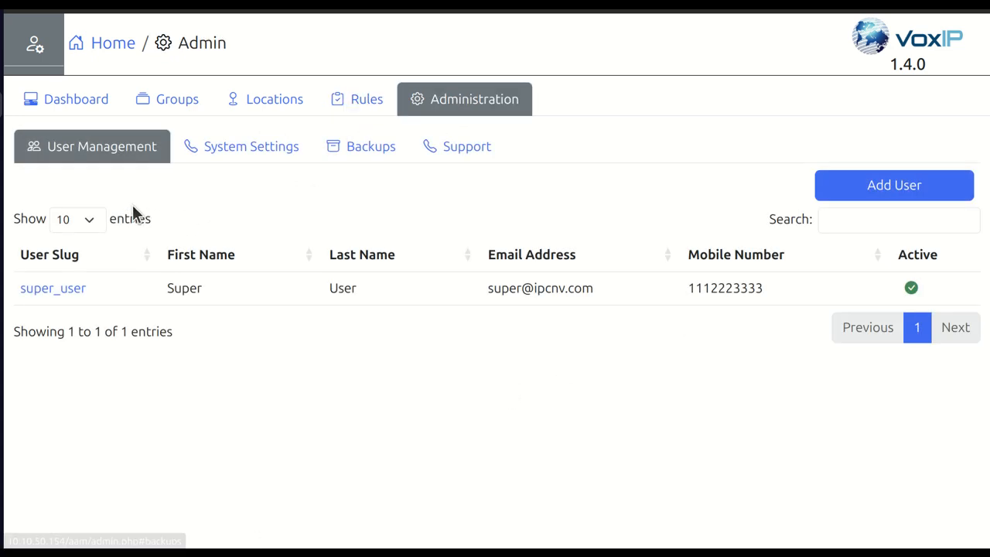
{"action": "left_click", "coordinate": [246, 149]}
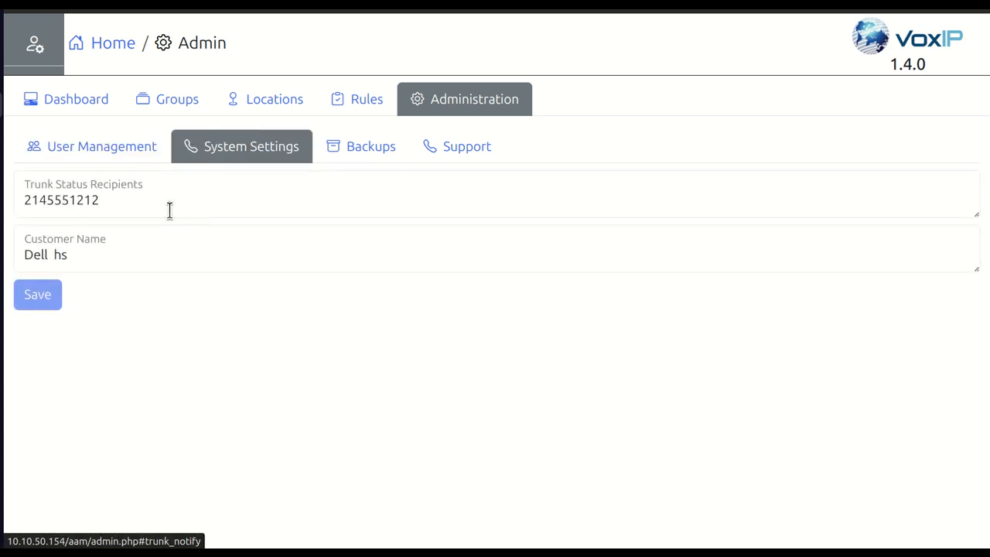
{"action": "left_click", "coordinate": [137, 199]}
{"action": "left_click_drag", "start_coordinate": [137, 199], "coordinate": [49, 190]}
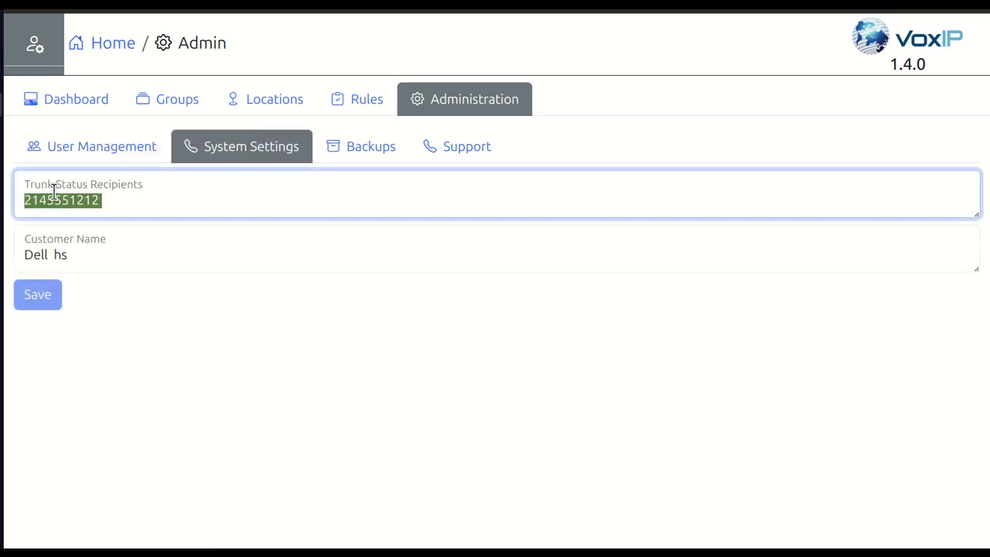
{"action": "left_click", "coordinate": [145, 190]}
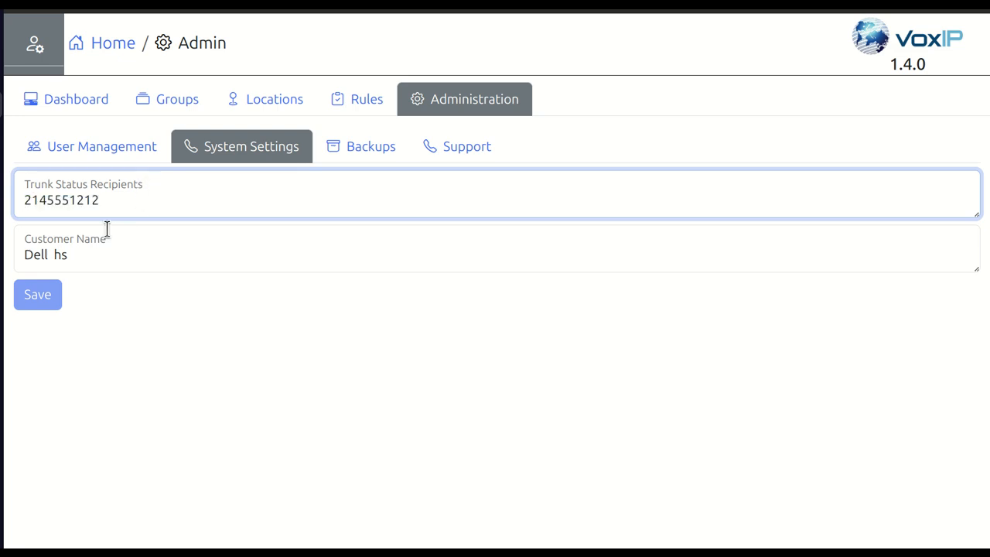
{"action": "left_click_drag", "start_coordinate": [93, 256], "coordinate": [6, 262]}
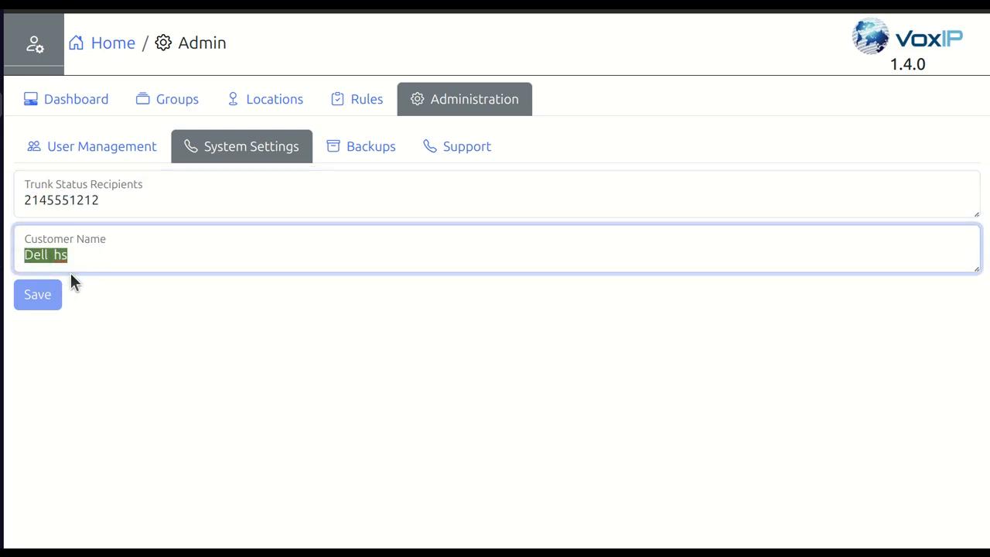
{"action": "left_click", "coordinate": [87, 312]}
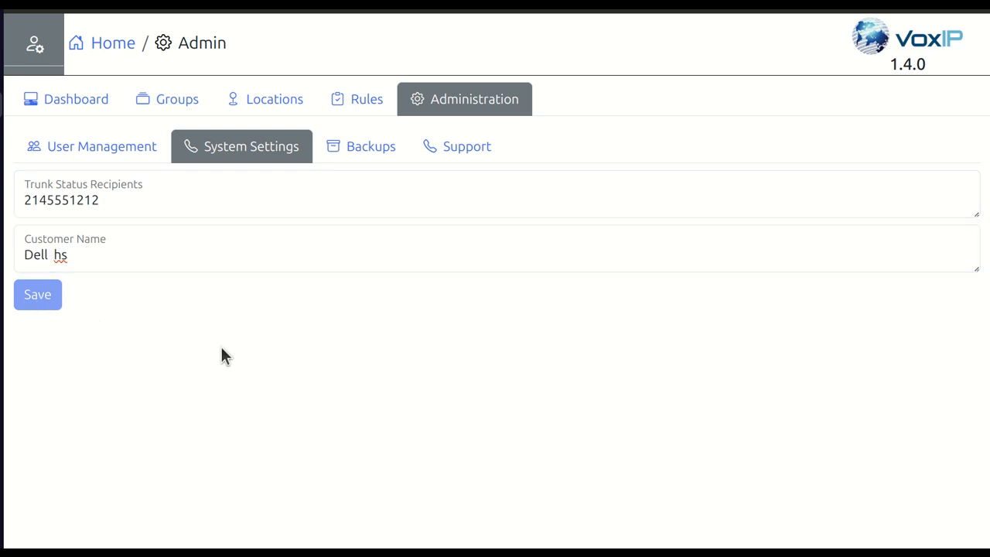
- Return to the dashboard and check the Advanced Alert Module status heading
{"action": "left_click", "coordinate": [85, 104]}
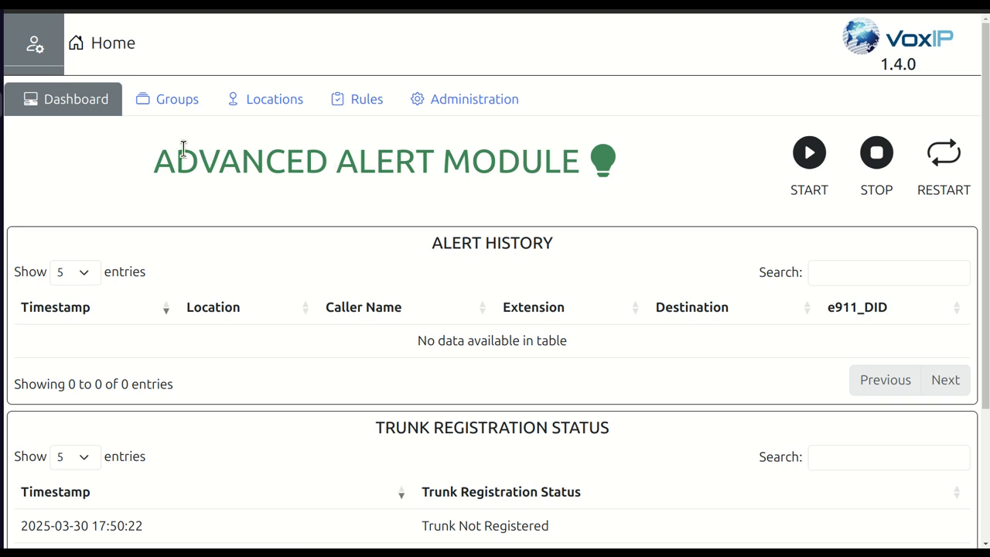
{"action": "left_click_drag", "start_coordinate": [150, 162], "coordinate": [568, 155]}
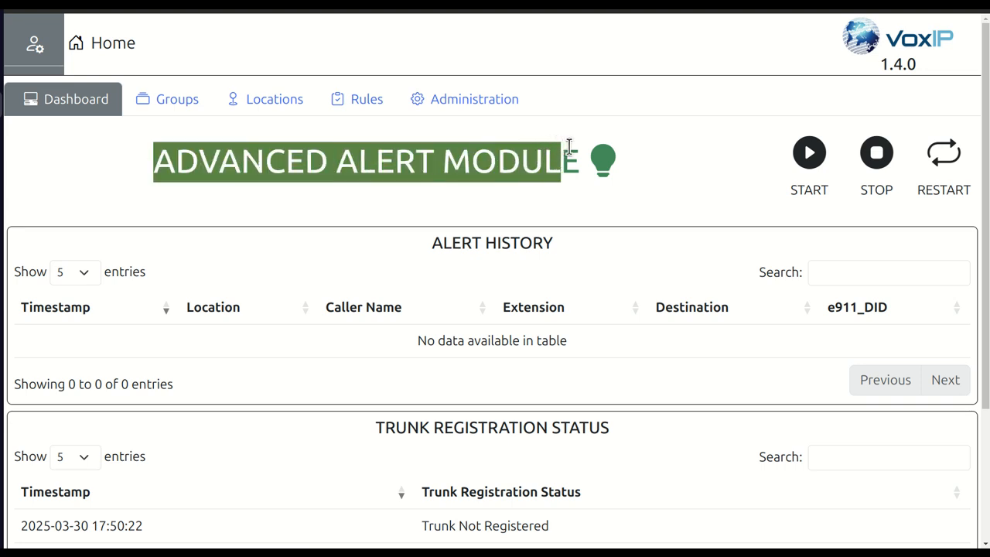
{"action": "left_click", "coordinate": [75, 159]}
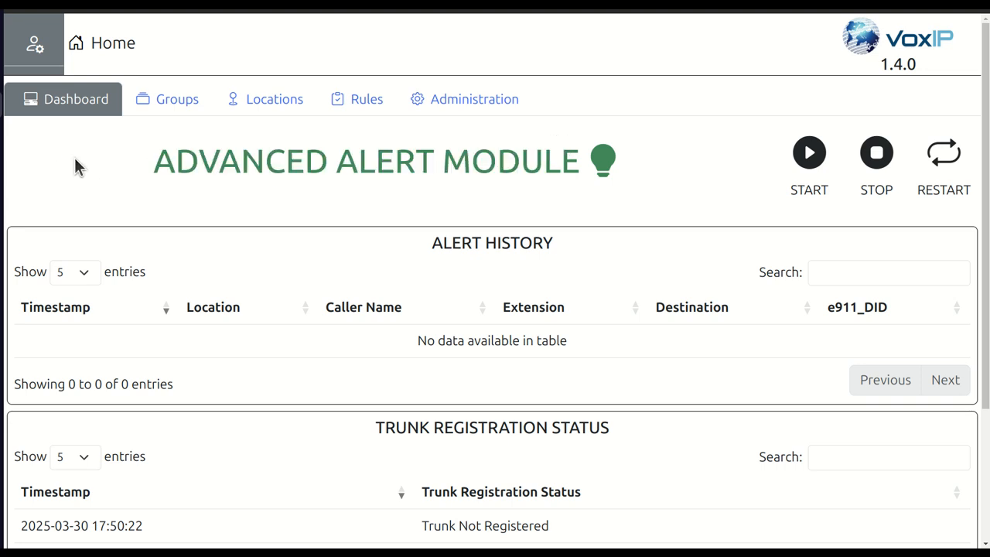